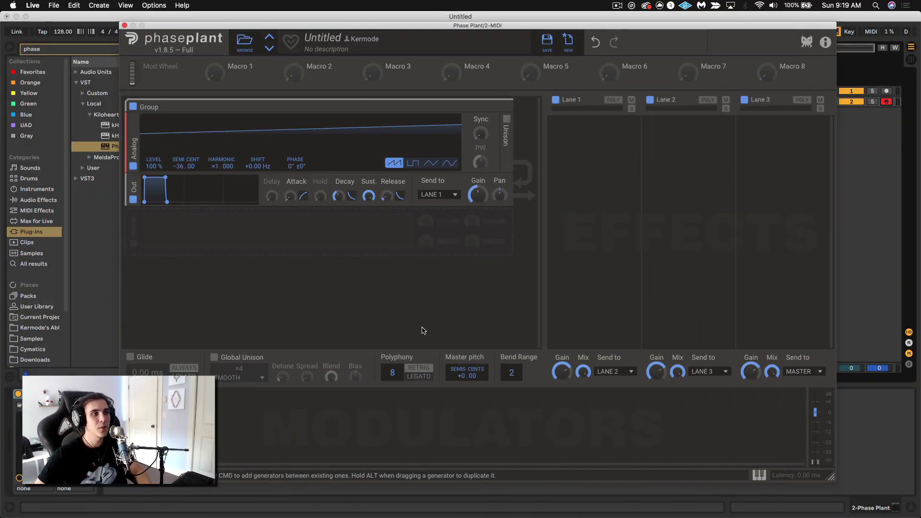
# Step: Try out the different filter types of a Filter effect in Lane 1 and remove the effect
pyautogui.press('a')
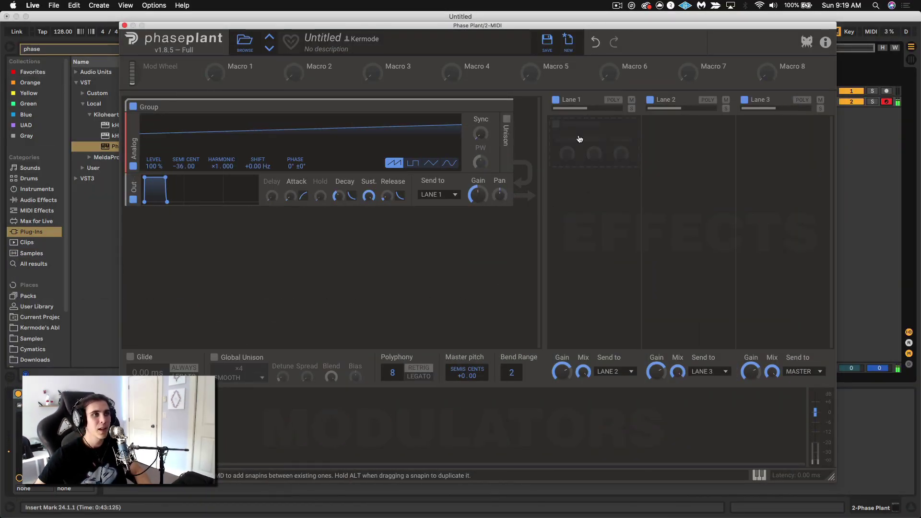
pyautogui.click(580, 140)
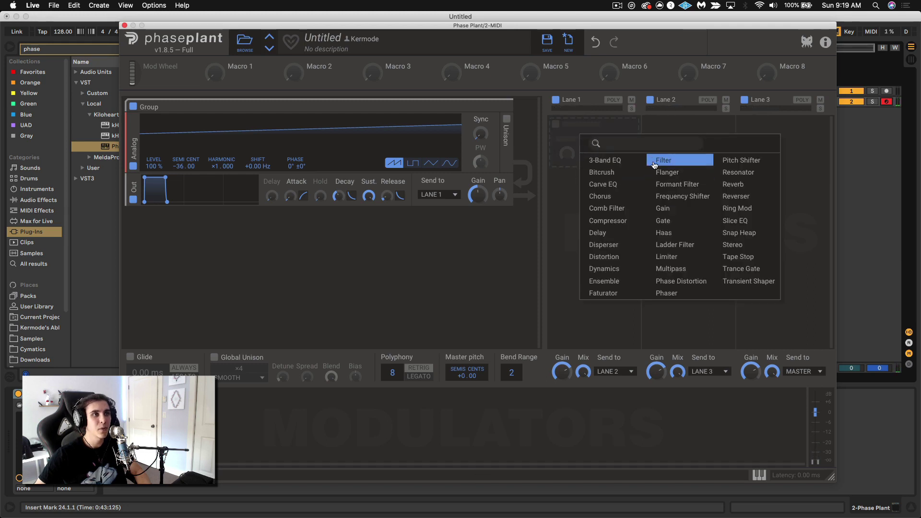
pyautogui.click(656, 162)
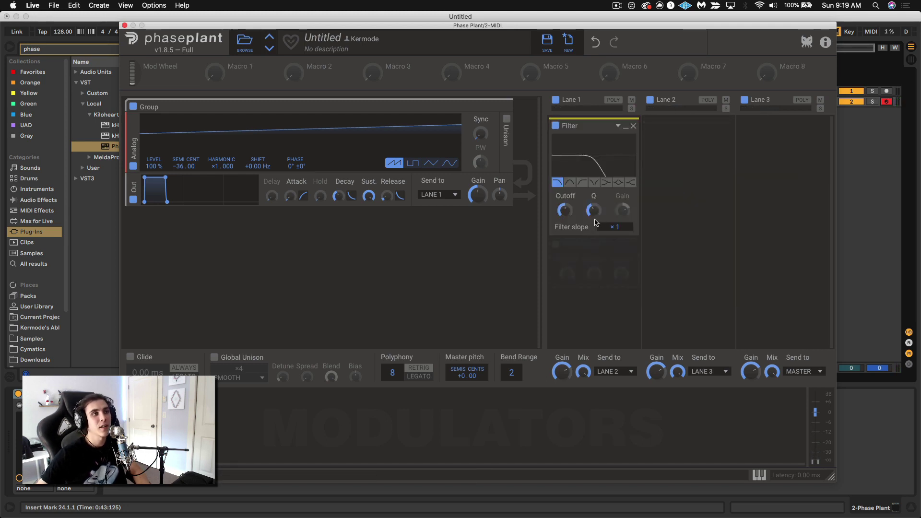
pyautogui.click(570, 183)
pyautogui.click(582, 183)
pyautogui.click(594, 182)
pyautogui.click(608, 184)
pyautogui.click(619, 184)
pyautogui.click(631, 183)
pyautogui.click(598, 186)
pyautogui.moveTo(594, 210)
pyautogui.mouseDown()
pyautogui.moveTo(593, 240)
pyautogui.moveTo(594, 215)
pyautogui.mouseUp()
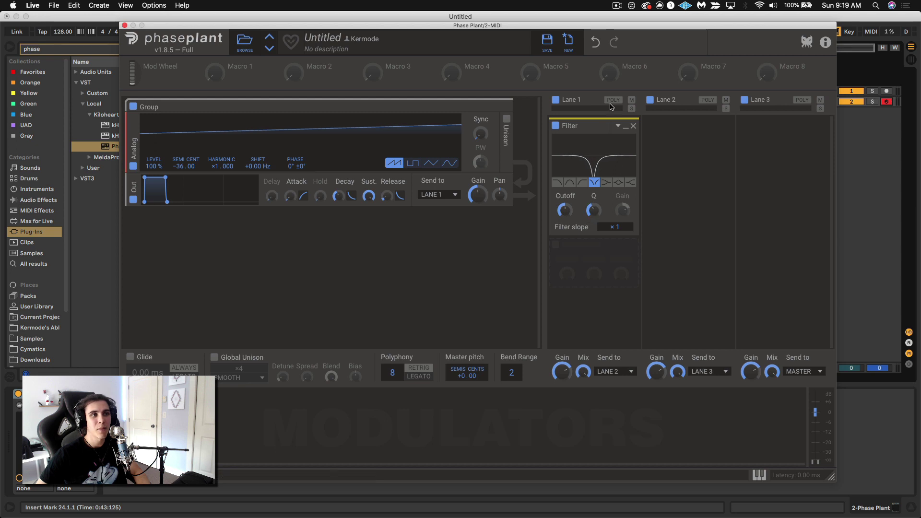
pyautogui.click(634, 126)
# Step: Add a Slice EQ effect to Lane 1 and open its editor
pyautogui.click(591, 143)
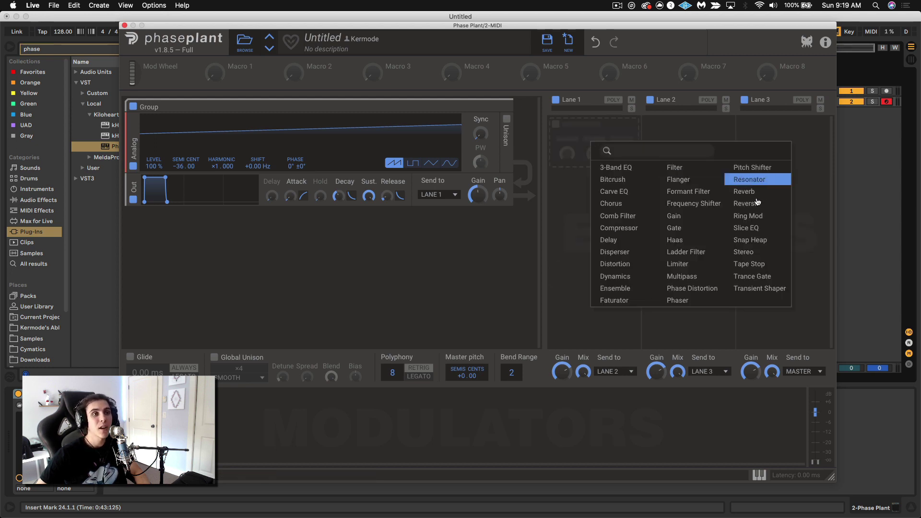
pyautogui.click(751, 229)
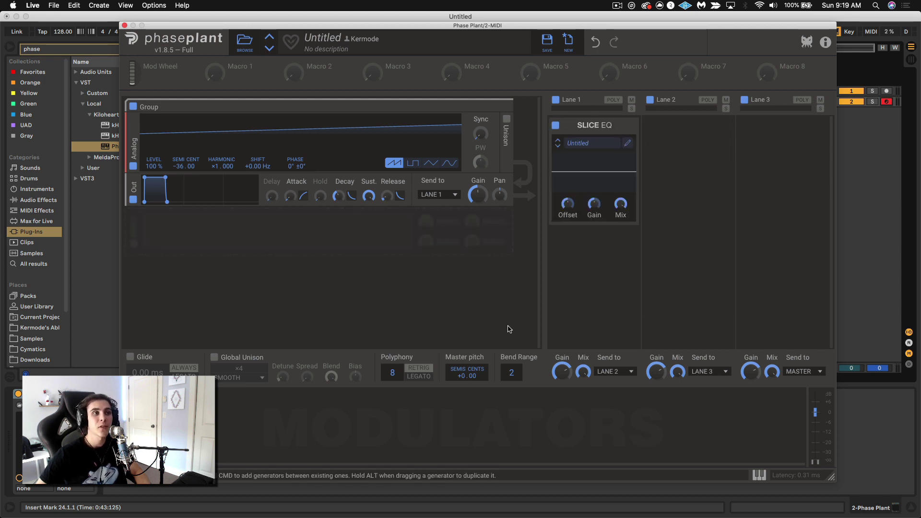
pyautogui.click(628, 144)
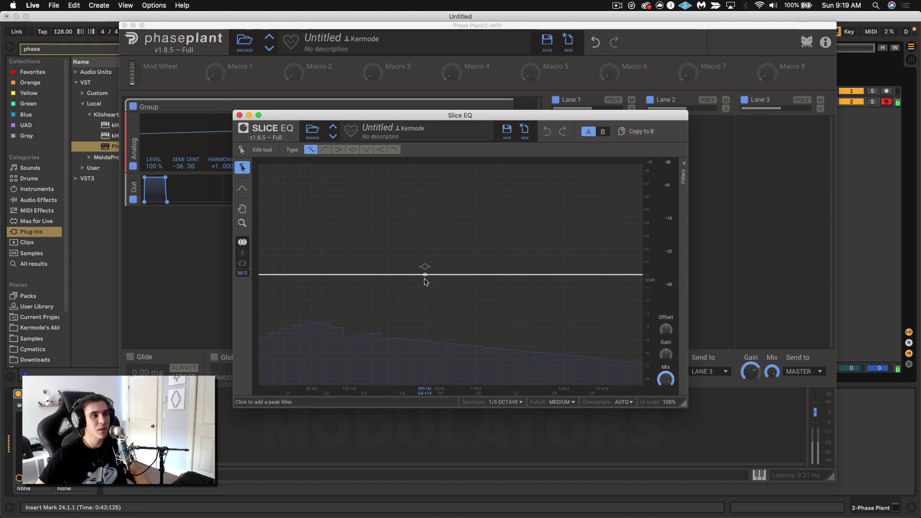
# Step: Shape the EQ with boosts near 340 Hz, 1 kHz and 4 kHz, cuts near 550 Hz and 2 kHz, and a high cut near 10 kHz
pyautogui.moveTo(422, 278); pyautogui.dragTo(417, 217)
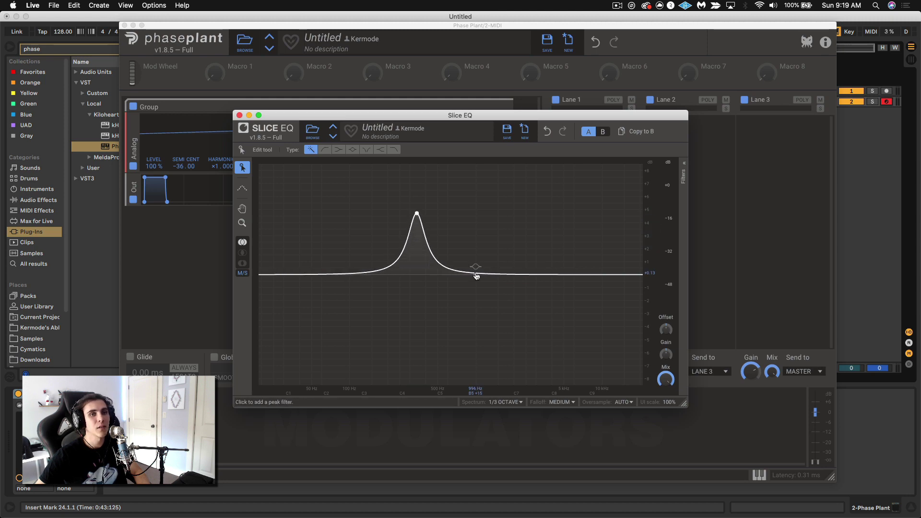
pyautogui.click(624, 273)
pyautogui.moveTo(613, 273); pyautogui.dragTo(607, 264)
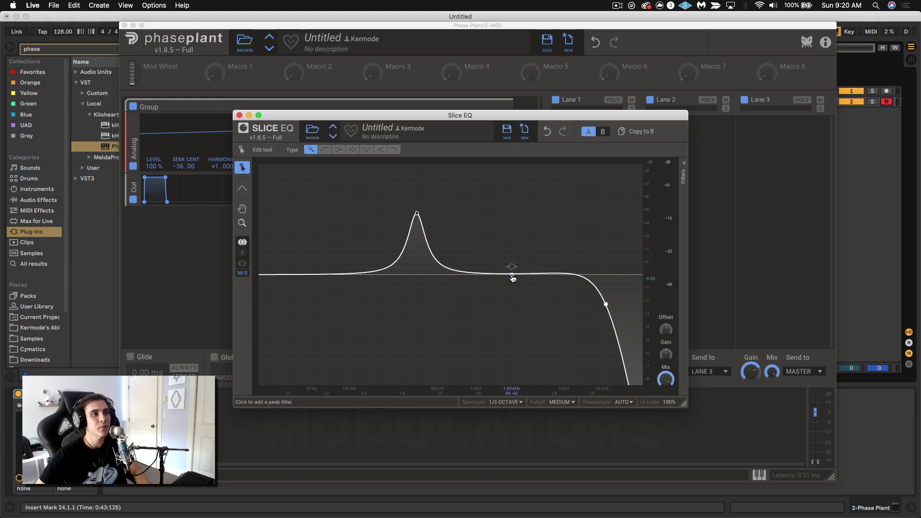
pyautogui.moveTo(513, 274); pyautogui.dragTo(517, 325)
pyautogui.scroll(5, 516, 322)
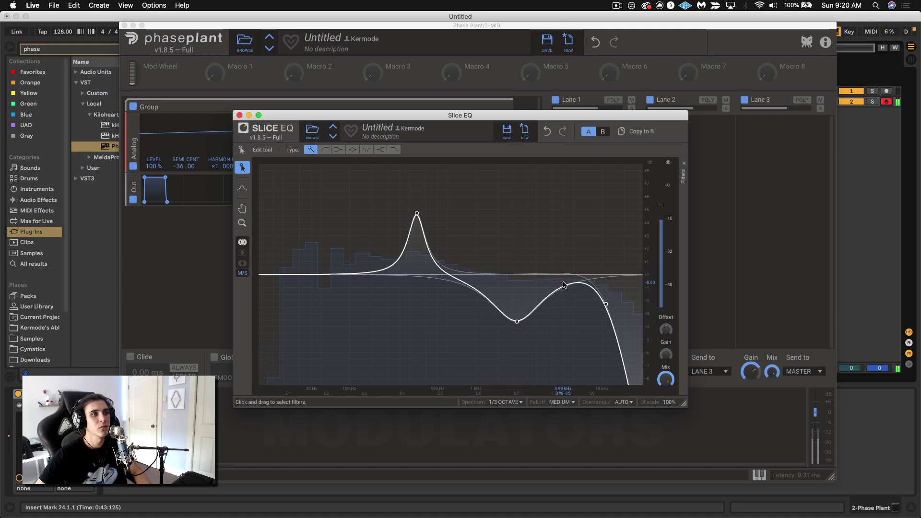
pyautogui.moveTo(571, 274); pyautogui.dragTo(555, 220)
pyautogui.moveTo(465, 275); pyautogui.dragTo(478, 189)
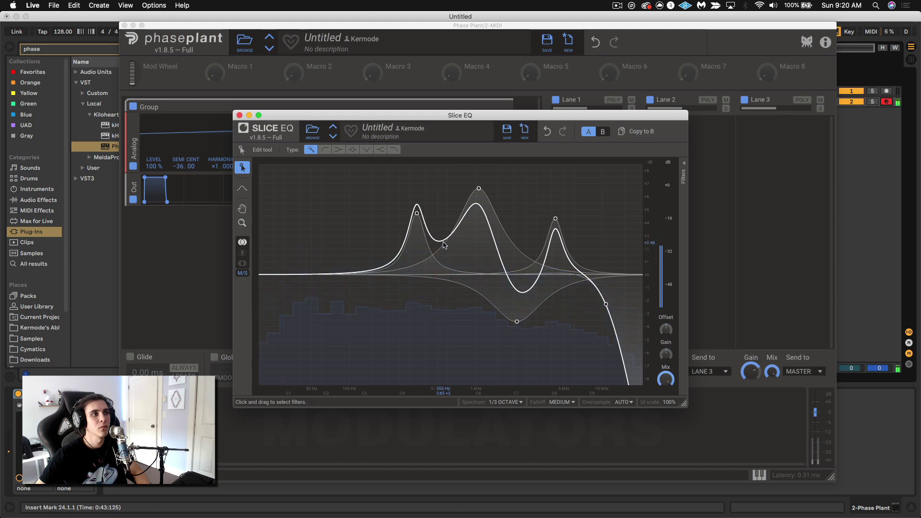
pyautogui.moveTo(440, 274); pyautogui.dragTo(446, 340)
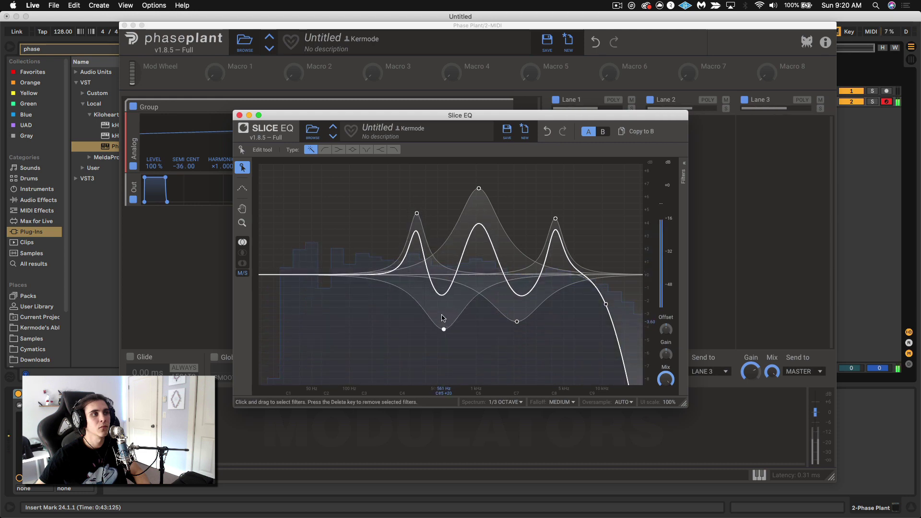
pyautogui.click(240, 115)
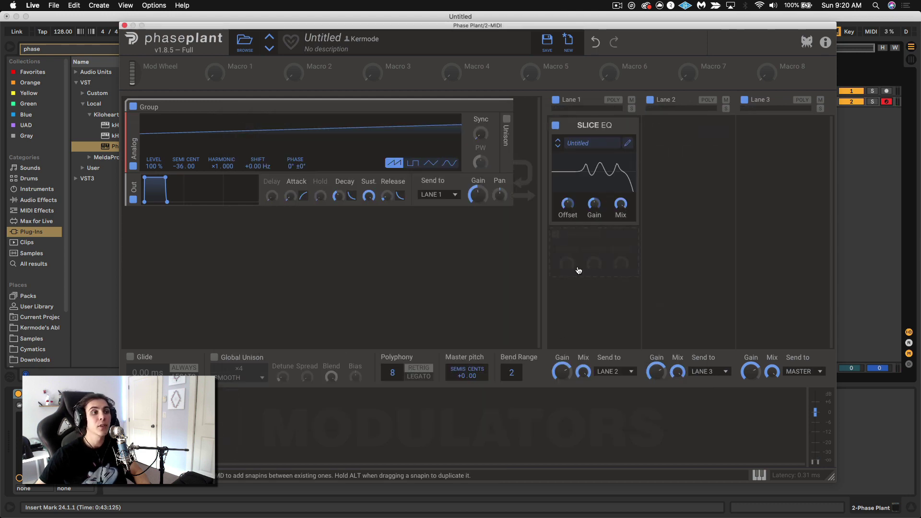
# Step: Lower the Slice EQ's Offset to about -46.5 semitones and modulate it with a new LFO
pyautogui.moveTo(567, 203)
pyautogui.mouseDown()
pyautogui.moveTo(568, 244)
pyautogui.moveTo(567, 196)
pyautogui.mouseUp()
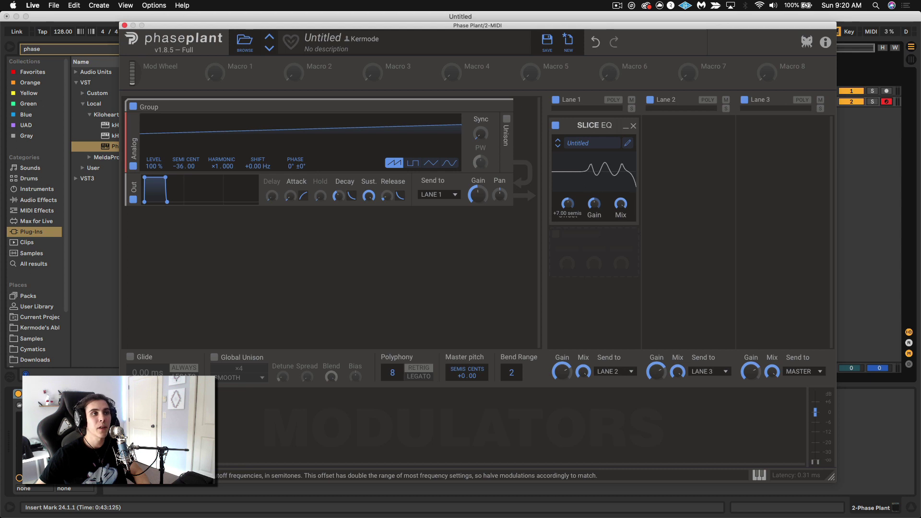
pyautogui.moveTo(567, 196); pyautogui.dragTo(567, 219)
pyautogui.click(194, 425)
pyautogui.click(225, 449)
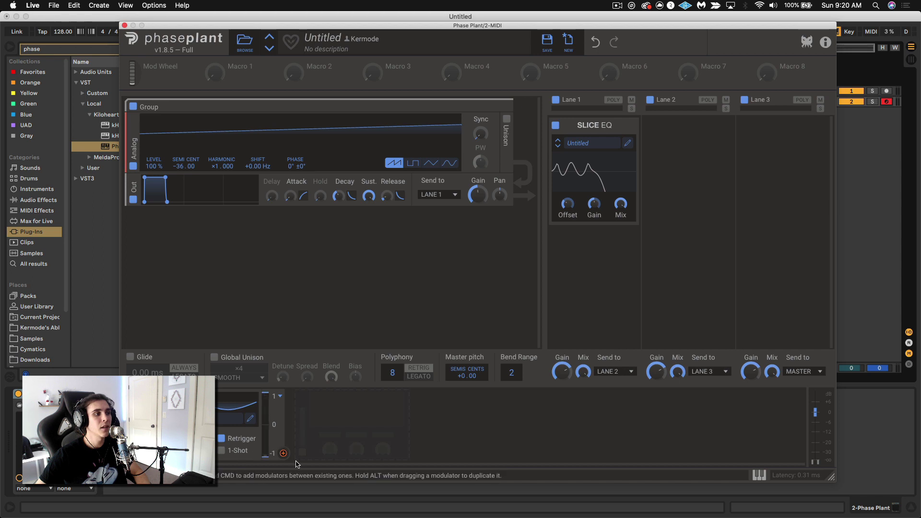
pyautogui.moveTo(283, 453); pyautogui.dragTo(567, 212)
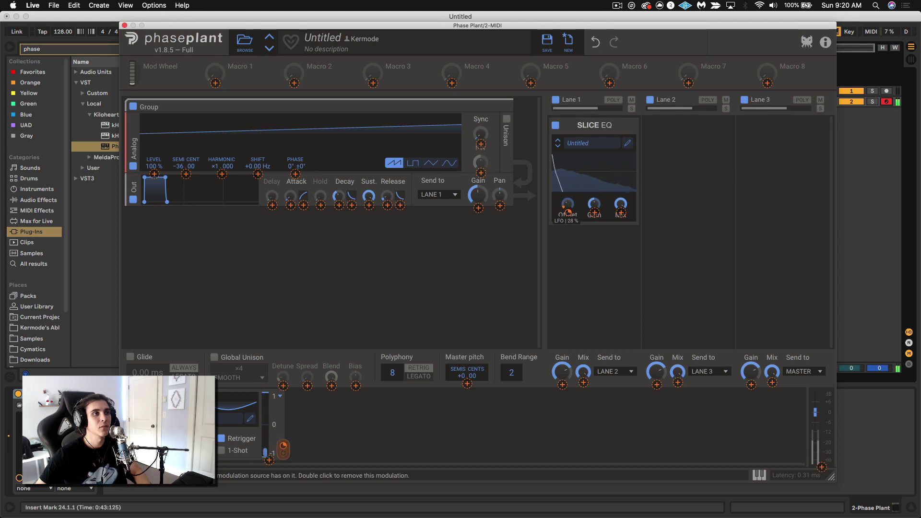
pyautogui.click(568, 208)
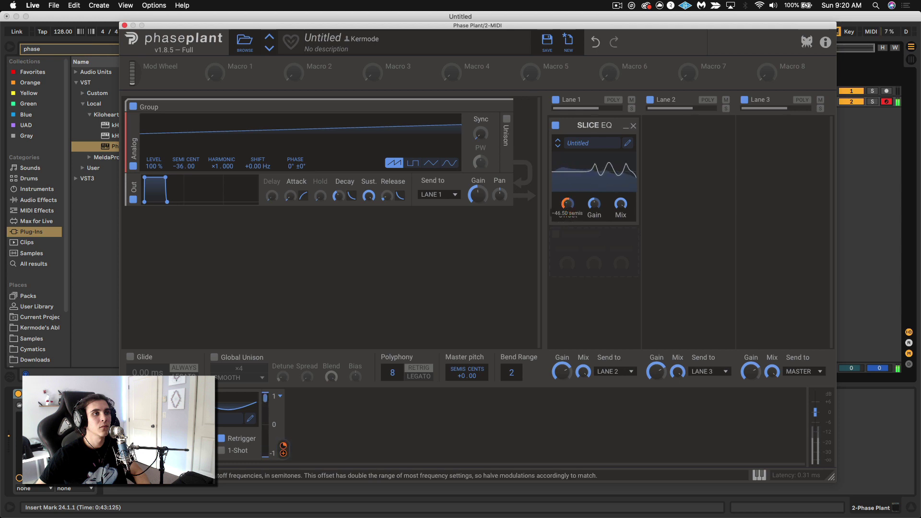
# Step: Add a second Slice EQ below the first one in Lane 1 and open its editor
pyautogui.click(591, 249)
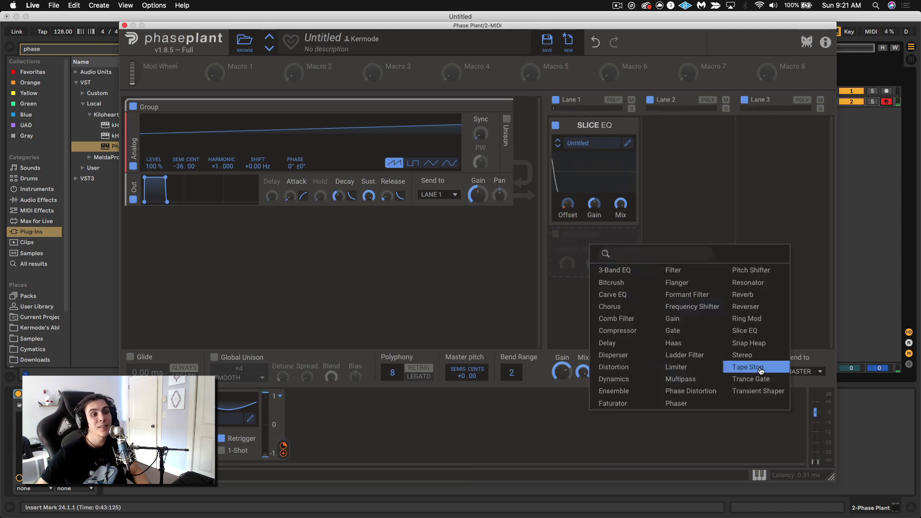
pyautogui.click(745, 331)
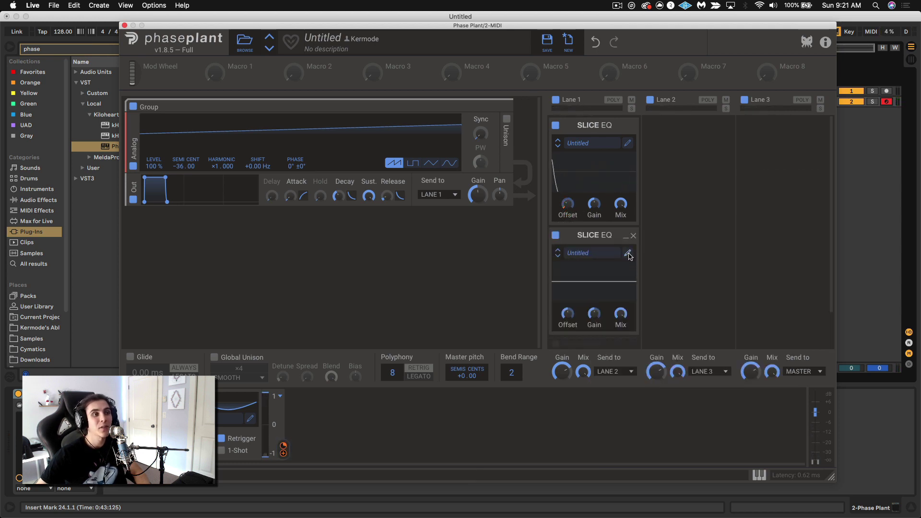
pyautogui.click(627, 253)
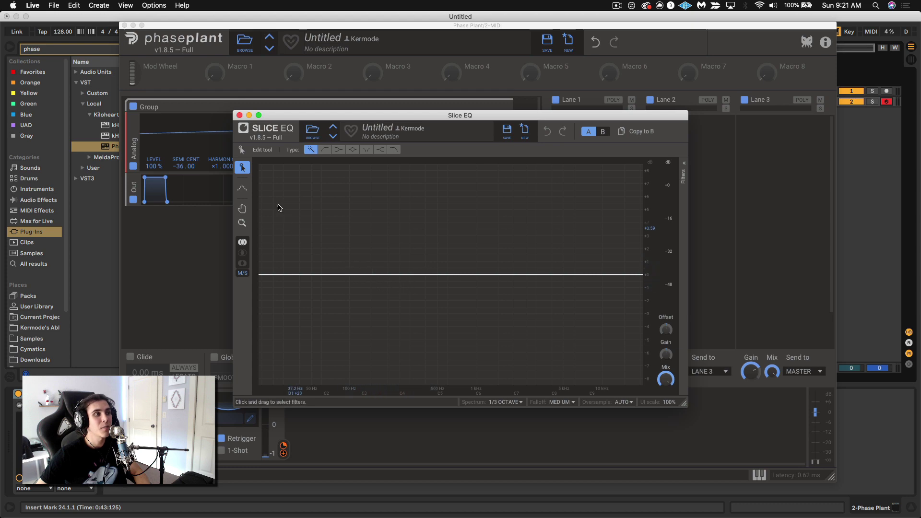
# Step: Shape the second EQ with boosts near 125 Hz, 300 Hz, 580 Hz and 1.3 kHz and cuts near 170 Hz and 400 Hz
pyautogui.moveTo(360, 274); pyautogui.dragTo(362, 220)
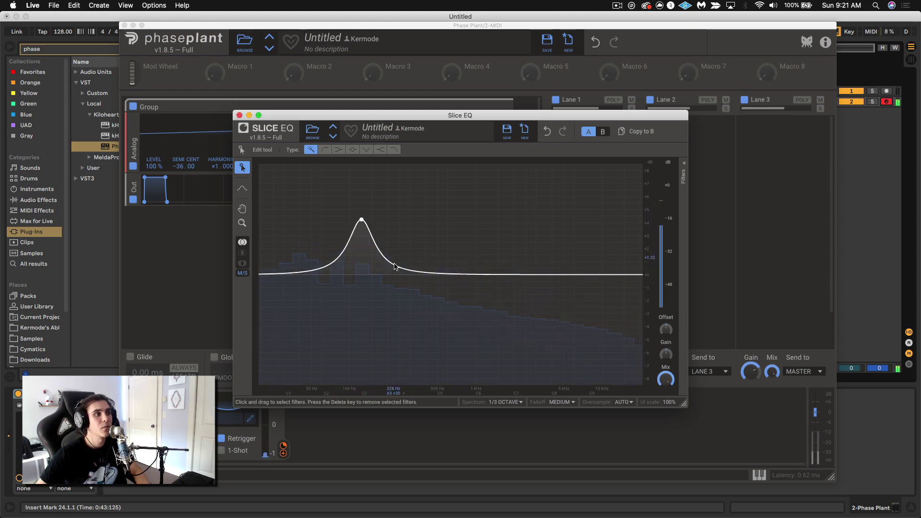
pyautogui.moveTo(399, 276); pyautogui.dragTo(379, 347)
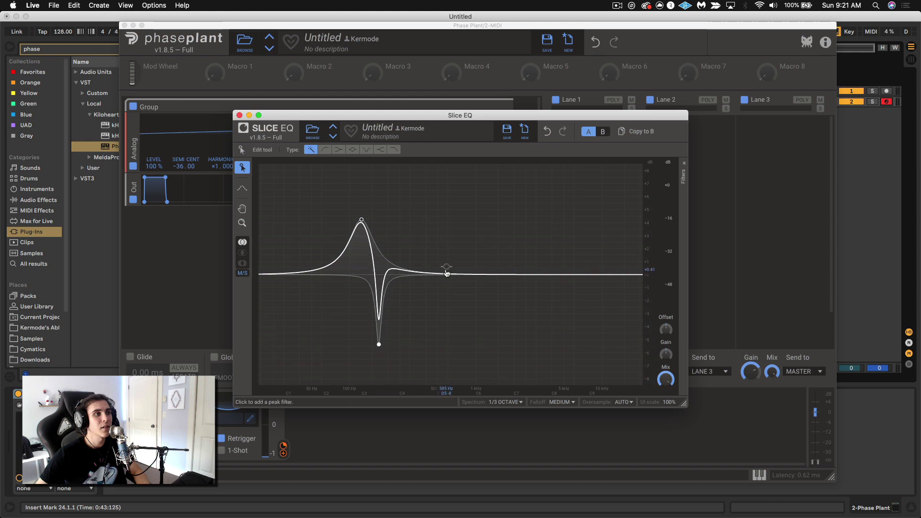
pyautogui.moveTo(410, 274); pyautogui.dragTo(410, 228)
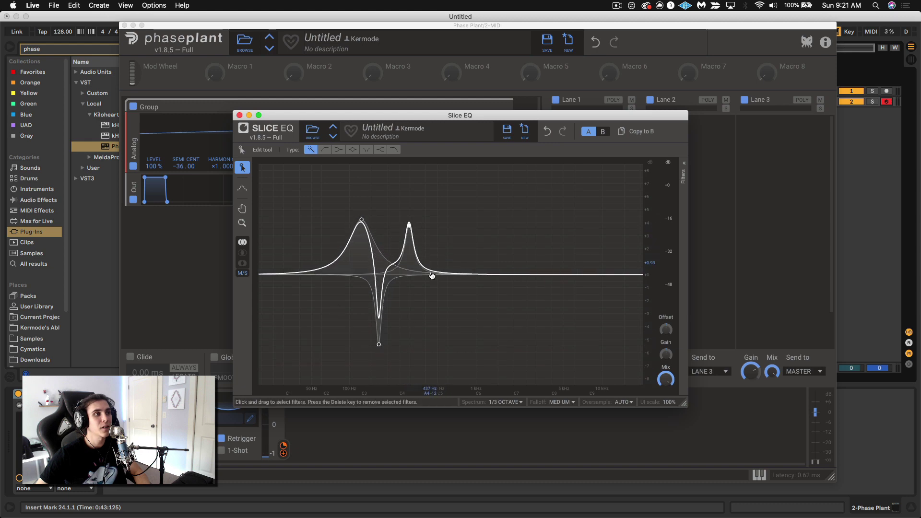
pyautogui.moveTo(432, 274); pyautogui.dragTo(445, 233)
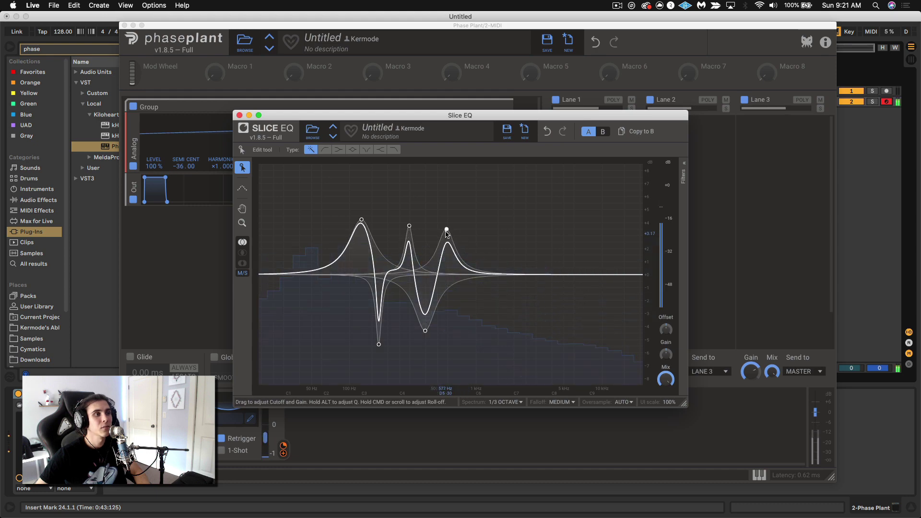
pyautogui.moveTo(504, 274); pyautogui.dragTo(490, 183)
pyautogui.click(240, 115)
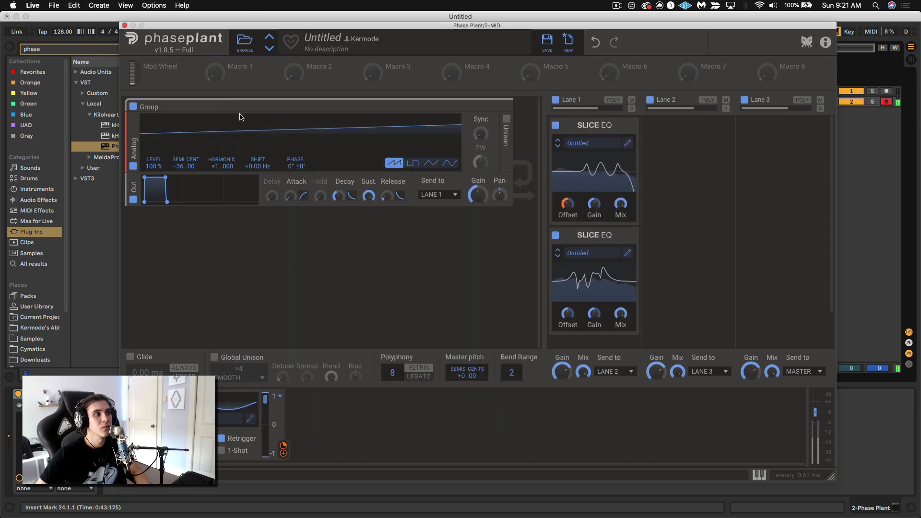
# Step: Modulate the second Slice EQ's Offset with the LFO and try out lower Mix levels for Lane 1
pyautogui.click(283, 454)
pyautogui.moveTo(568, 323); pyautogui.dragTo(568, 312)
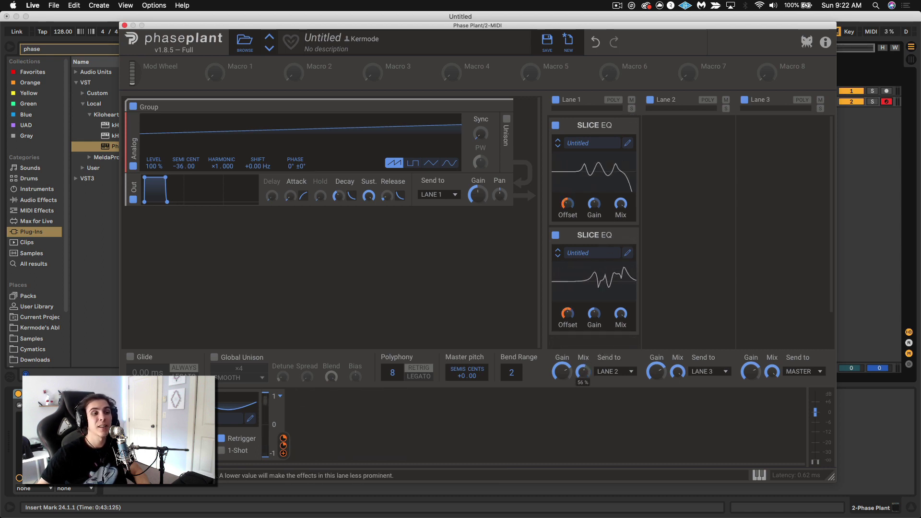
pyautogui.moveTo(583, 372); pyautogui.dragTo(582, 373)
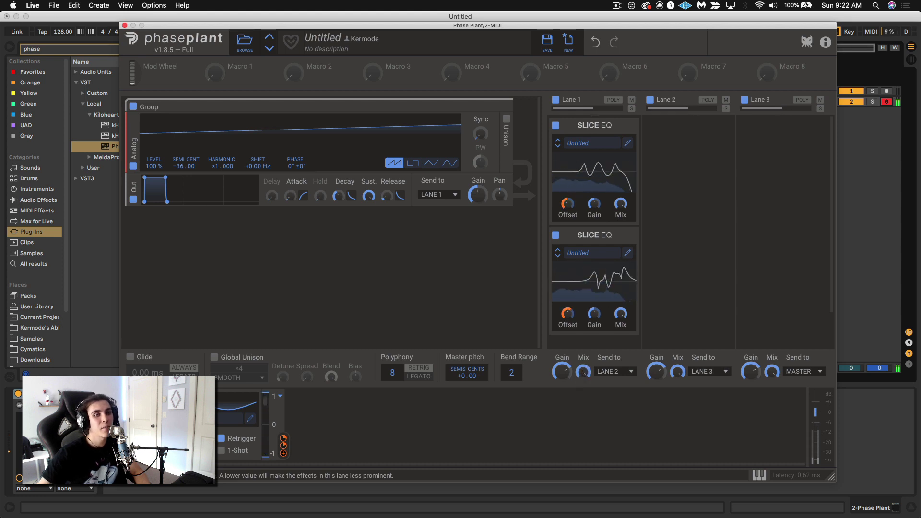
pyautogui.moveTo(583, 372); pyautogui.dragTo(583, 389)
# Step: Add a Slice EQ effect to Lane 2 and open its editor
pyautogui.click(696, 132)
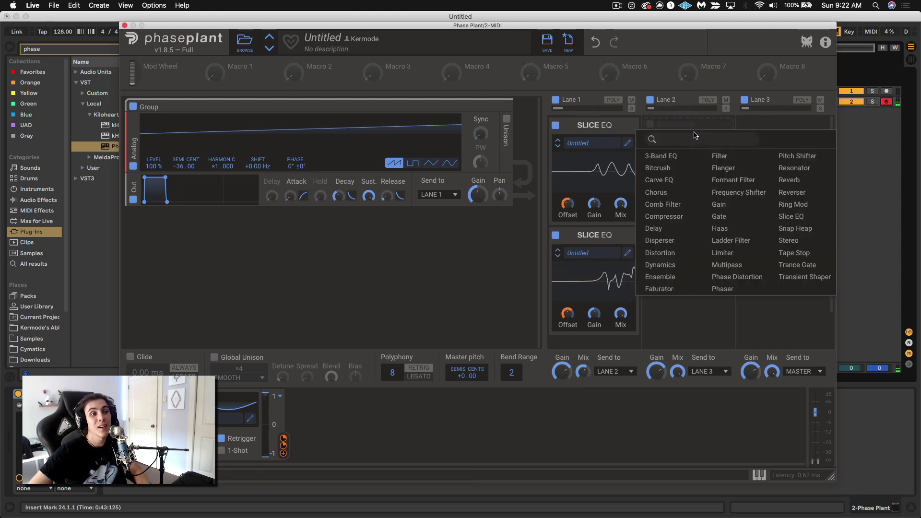
pyautogui.click(790, 219)
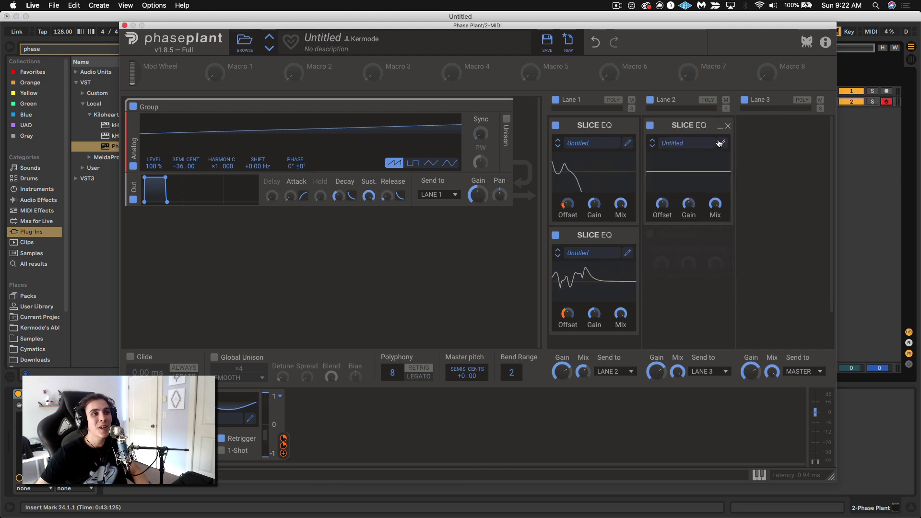
pyautogui.click(689, 163)
# Step: Shape Lane 2's EQ with boosts near 80 Hz and 1 kHz and a cut near 290 Hz, and assign the LFO to its Offset
pyautogui.moveTo(365, 275); pyautogui.dragTo(339, 186)
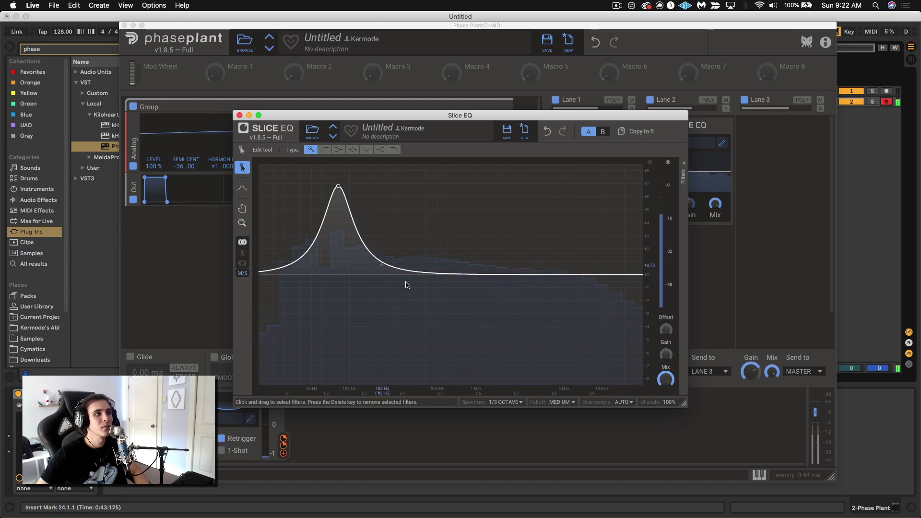
pyautogui.moveTo(449, 274); pyautogui.dragTo(478, 185)
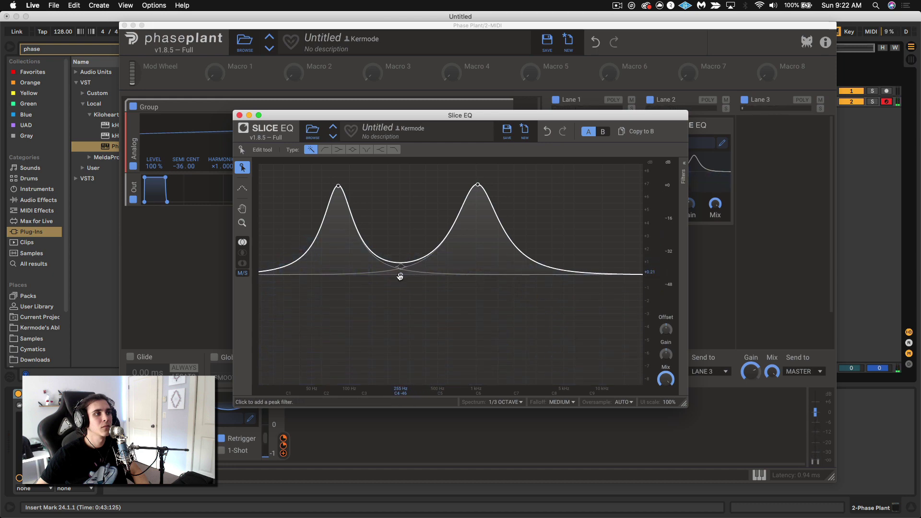
pyautogui.moveTo(399, 277); pyautogui.dragTo(408, 325)
pyautogui.click(239, 116)
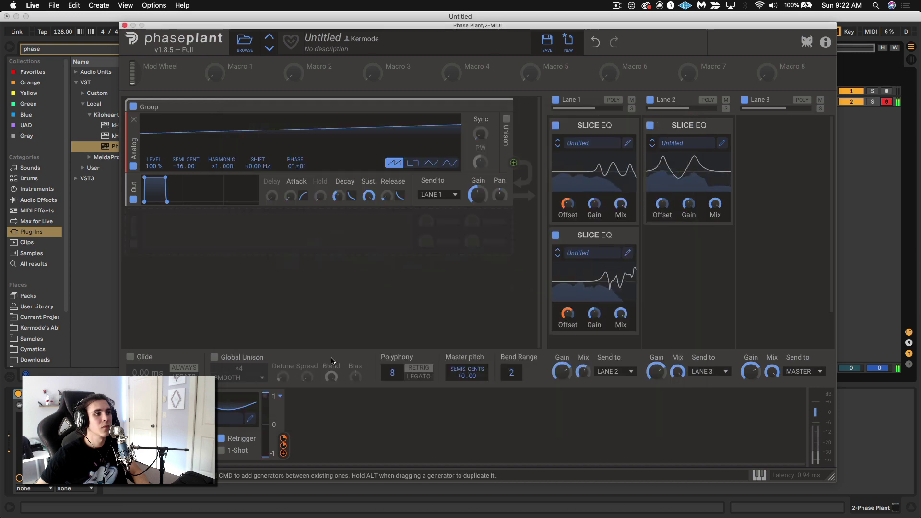
pyautogui.moveTo(284, 447); pyautogui.dragTo(662, 212)
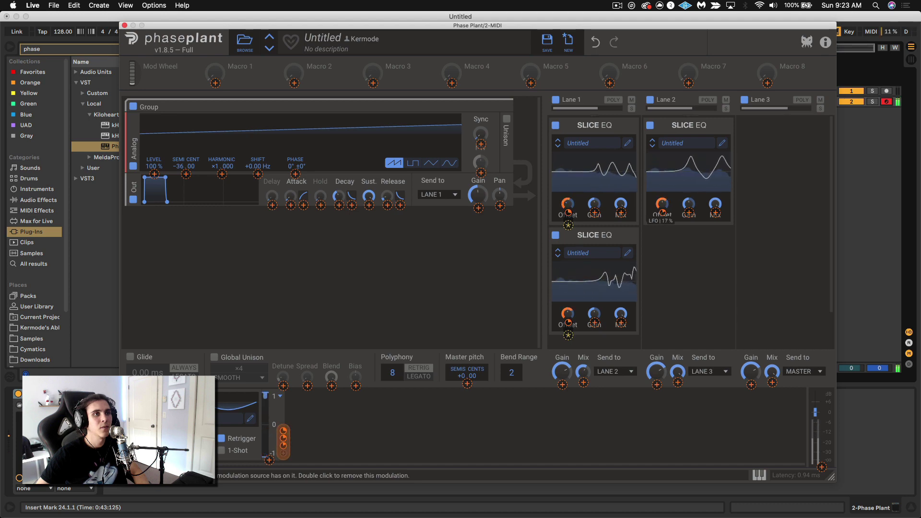
pyautogui.click(674, 271)
# Step: Add a second Slice EQ to Lane 2 and open its editor
pyautogui.click(674, 258)
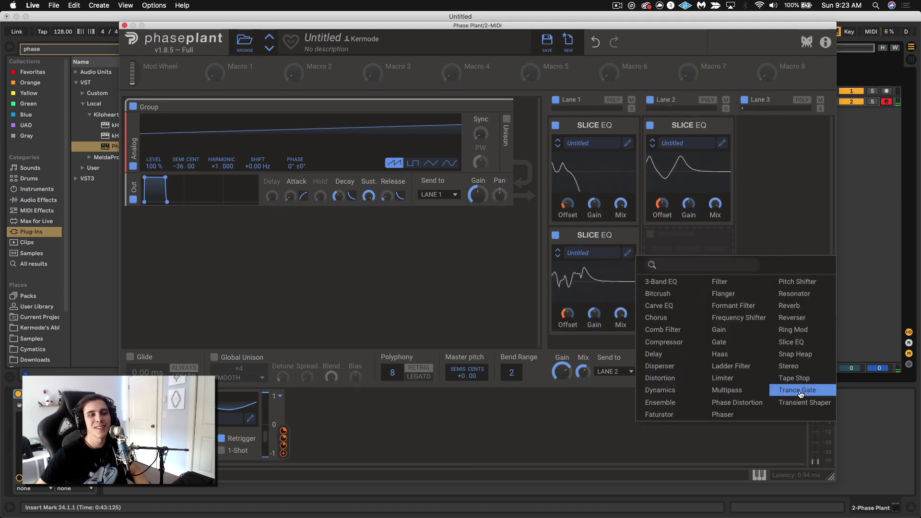
pyautogui.click(799, 342)
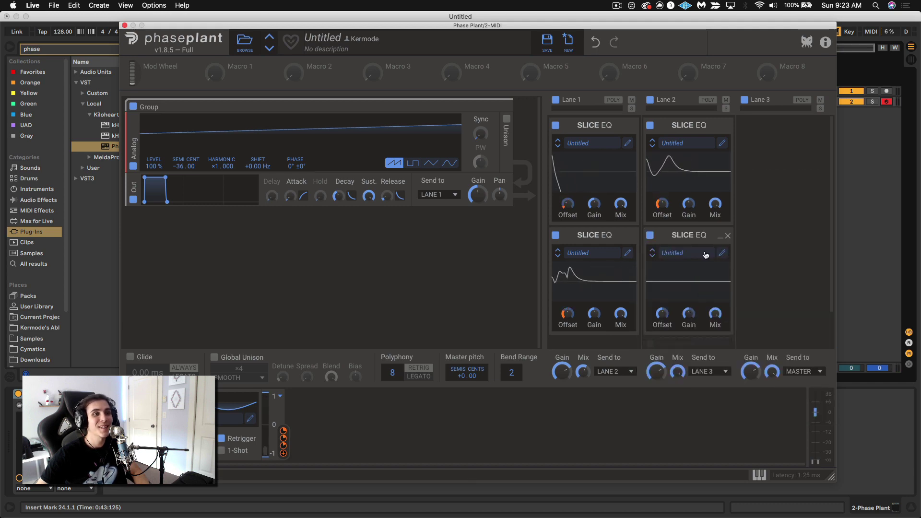
pyautogui.click(721, 254)
# Step: Shape the EQ with a high cut, high-shelf boost, peak near 730 Hz and dip near 2 kHz, and assign the LFO to its Offset at 25%
pyautogui.click(633, 274)
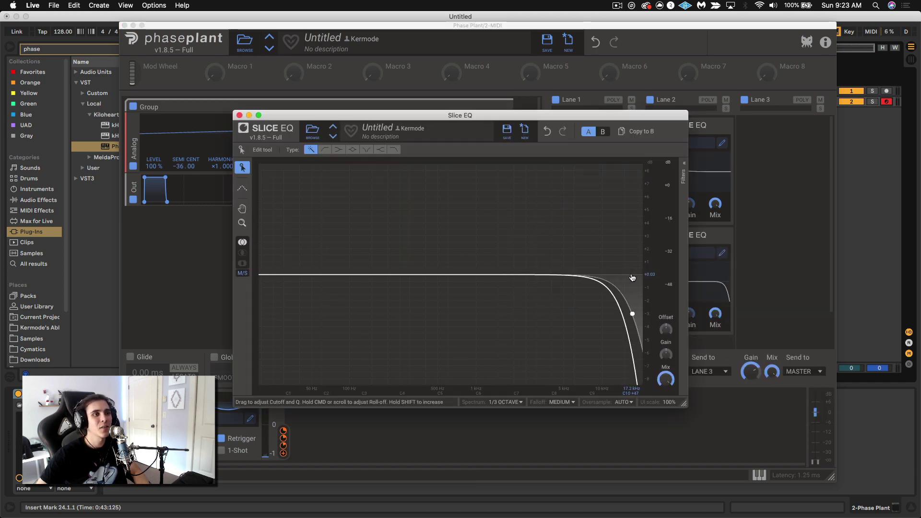
pyautogui.moveTo(595, 281); pyautogui.dragTo(590, 255)
pyautogui.moveTo(462, 273); pyautogui.dragTo(459, 233)
pyautogui.moveTo(502, 274); pyautogui.dragTo(513, 304)
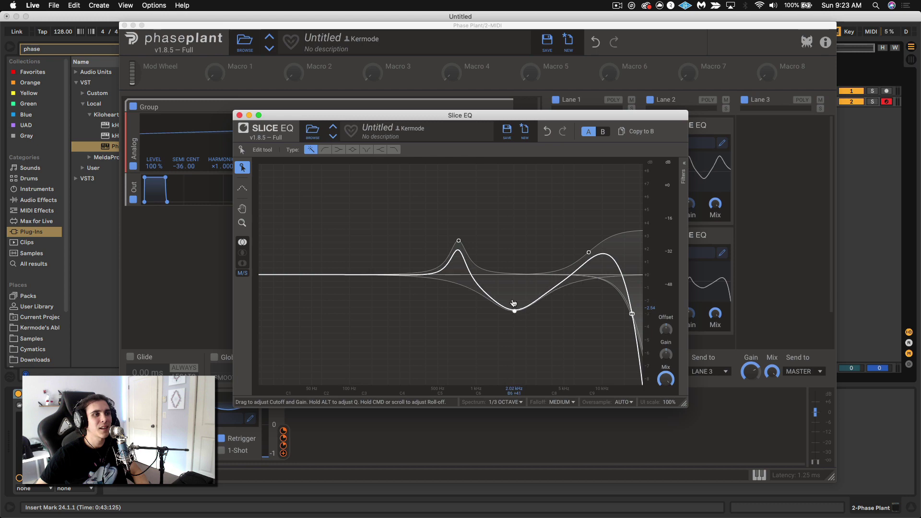
pyautogui.click(239, 115)
pyautogui.moveTo(283, 453); pyautogui.dragTo(662, 299)
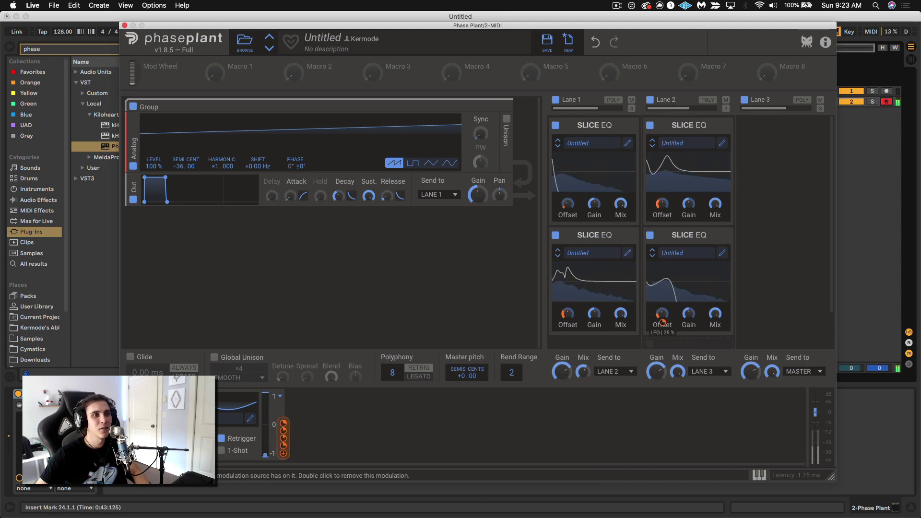